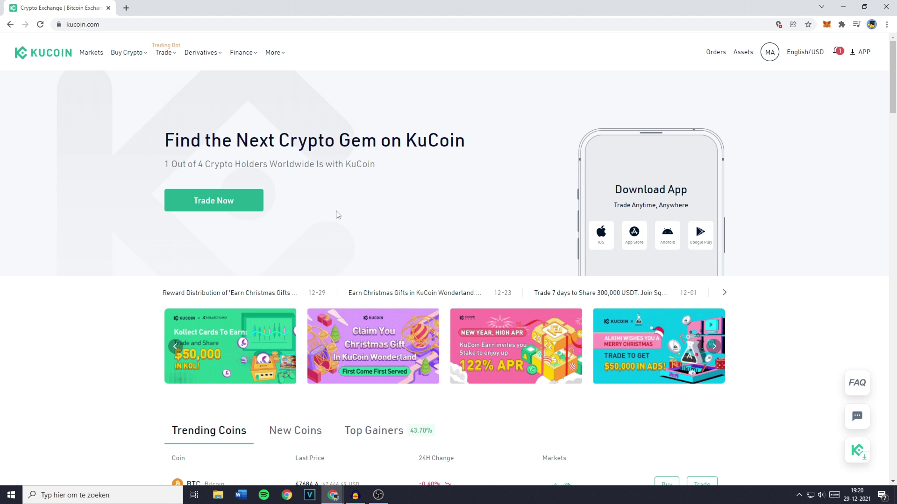
Step: Open Futures Lite from the Derivatives menu in a new background tab
{"action": "mouse_move", "coordinate": [204, 56]}
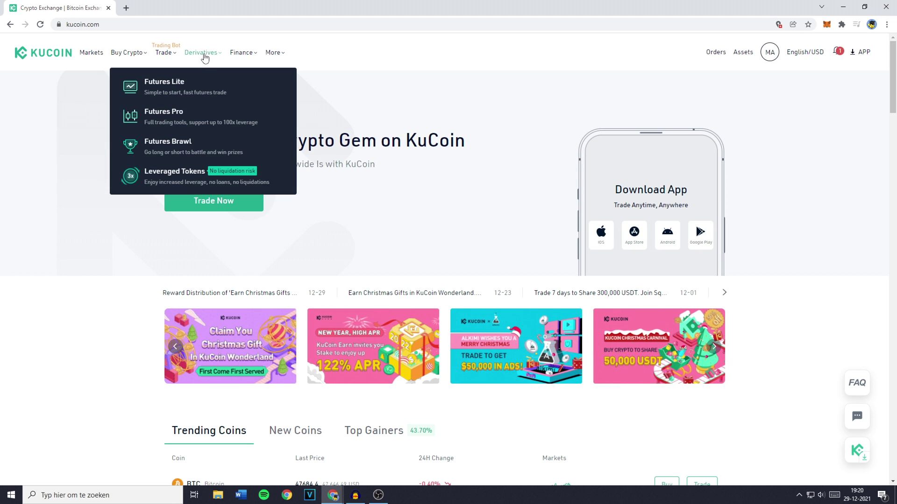
{"action": "middle_click", "coordinate": [184, 92]}
{"action": "scroll", "coordinate": [187, 124], "scroll_direction": "down", "scroll_amount": 3}
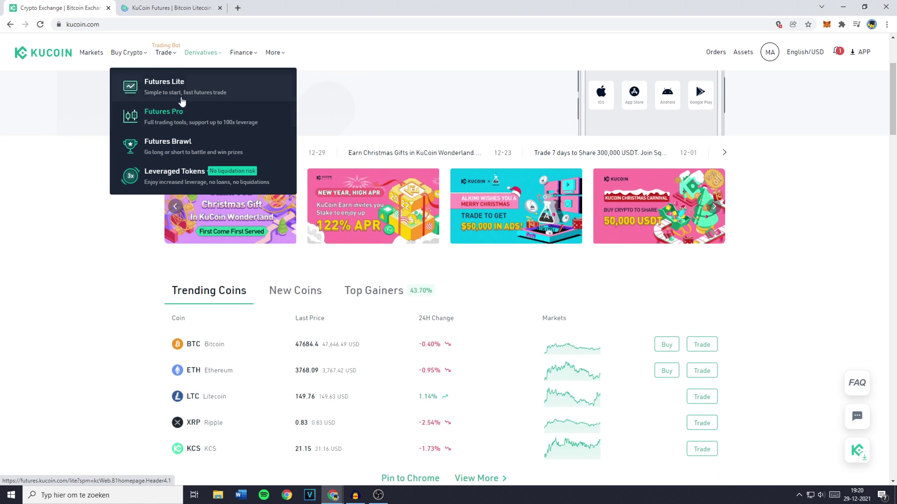
Step: Compare the Futures Lite and full BTC Perpetual/USDT pages, then close the Lite tab
{"action": "left_click", "coordinate": [179, 94]}
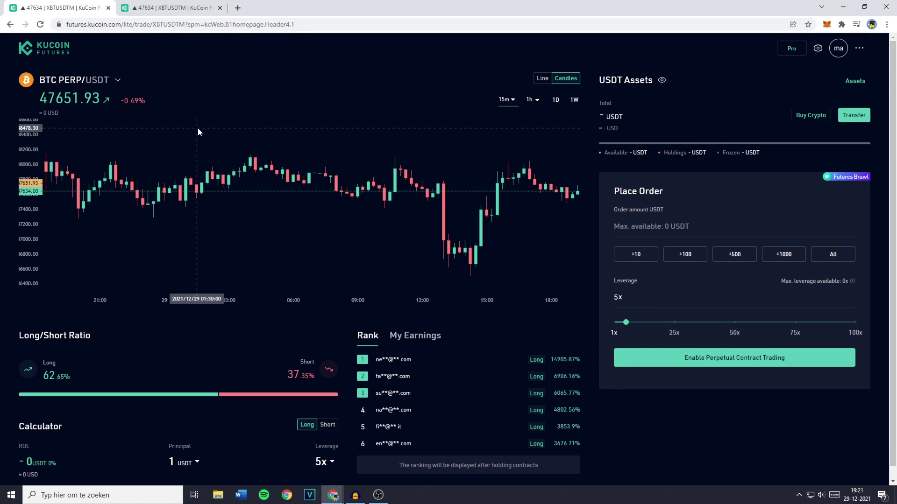
{"action": "key", "text": "ctrl+Tab"}
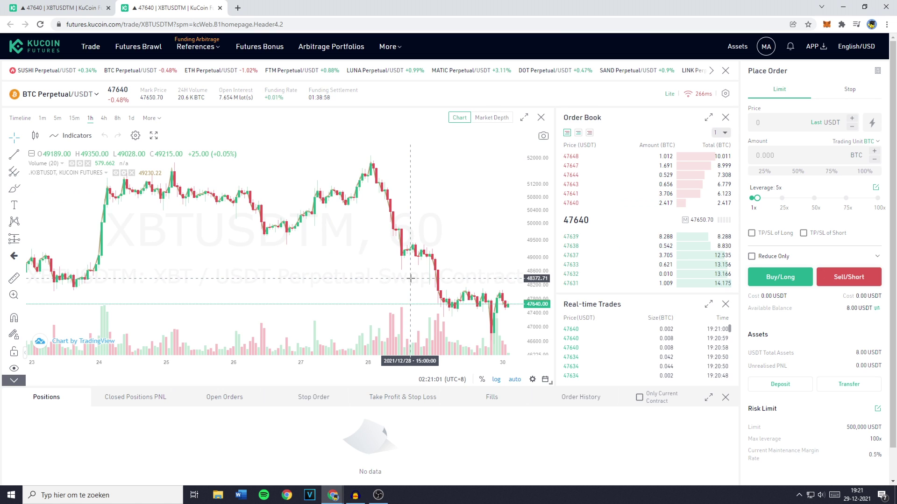
{"action": "key", "text": "ctrl+Tab"}
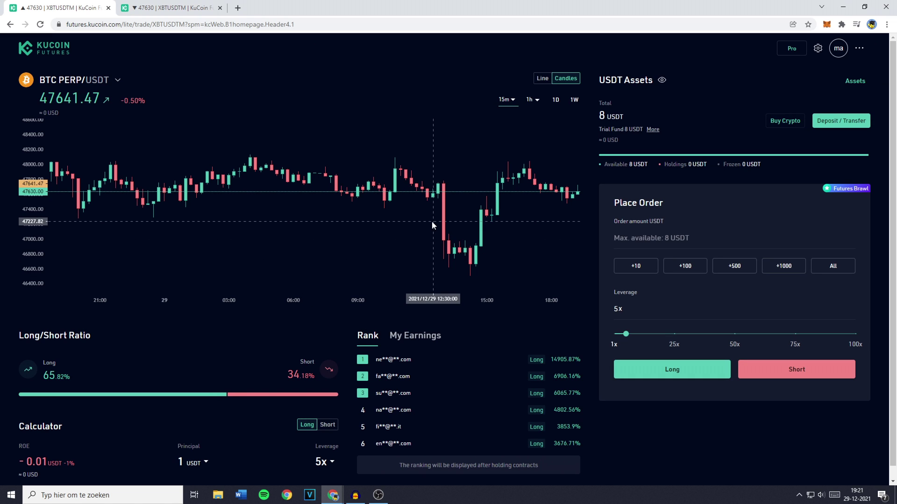
{"action": "left_click", "coordinate": [206, 12]}
{"action": "middle_click", "coordinate": [63, 3]}
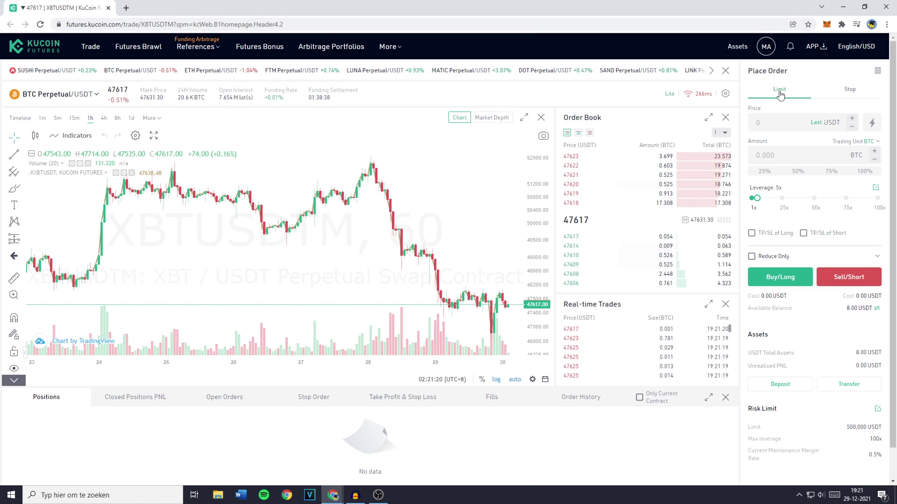
{"action": "left_click", "coordinate": [849, 93]}
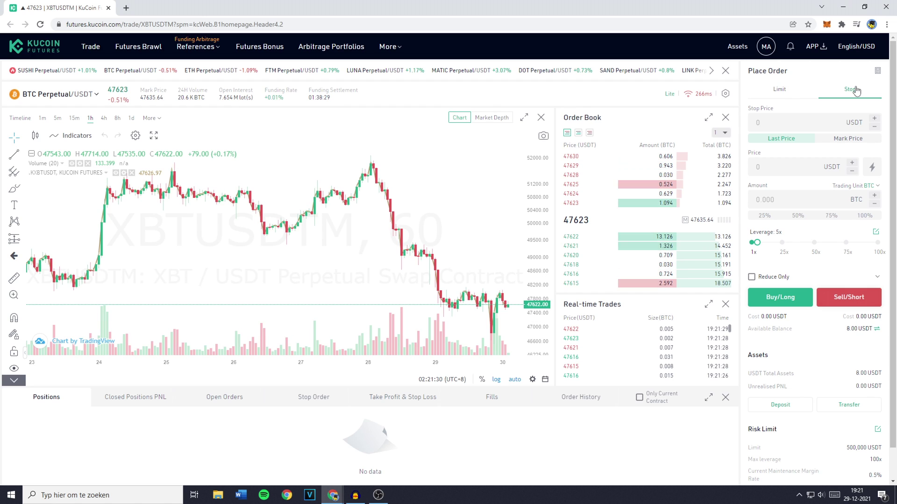
{"action": "left_click", "coordinate": [781, 93]}
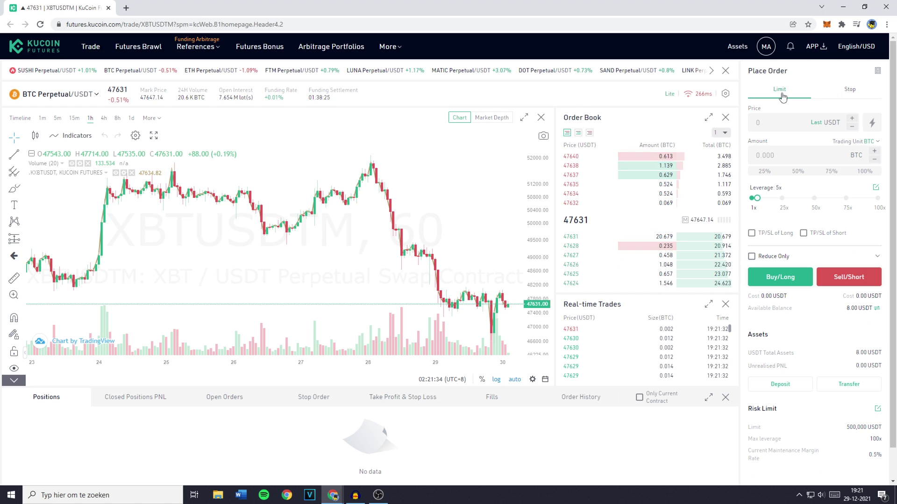
{"action": "left_click", "coordinate": [776, 123]}
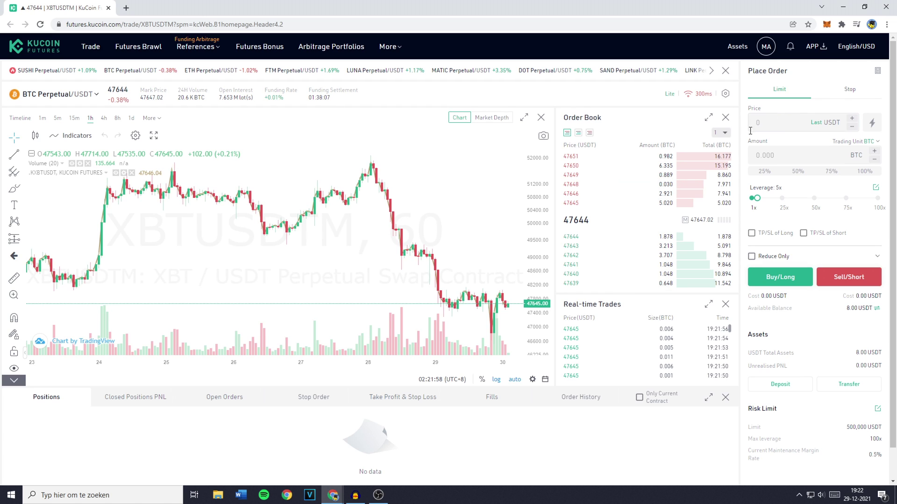
Step: Enter 47,650 USDT as the limit price, starting from the last traded price
{"action": "left_click", "coordinate": [817, 123]}
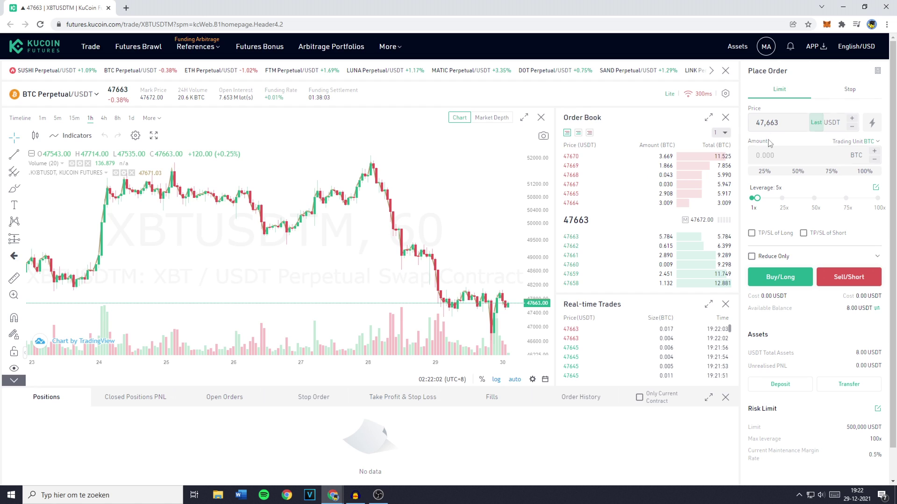
{"action": "left_click", "coordinate": [792, 118]}
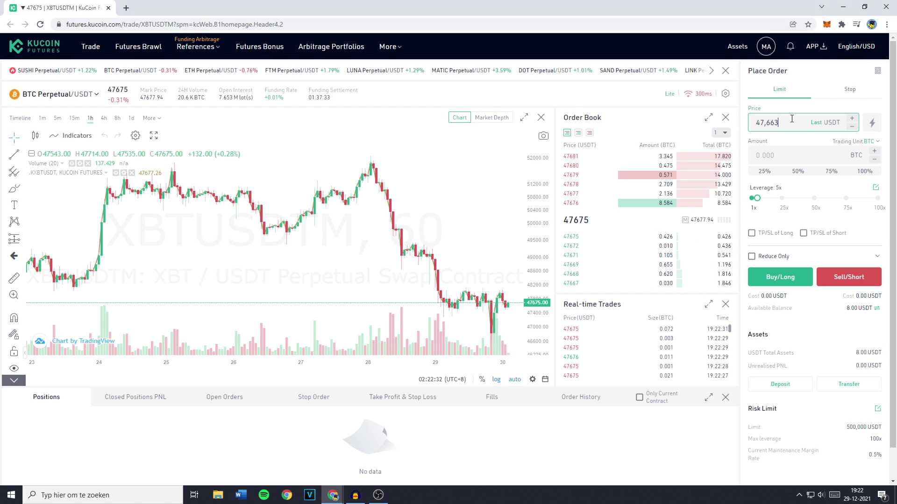
{"action": "key", "text": "BackSpace"}
{"action": "key", "text": "BackSpace"}
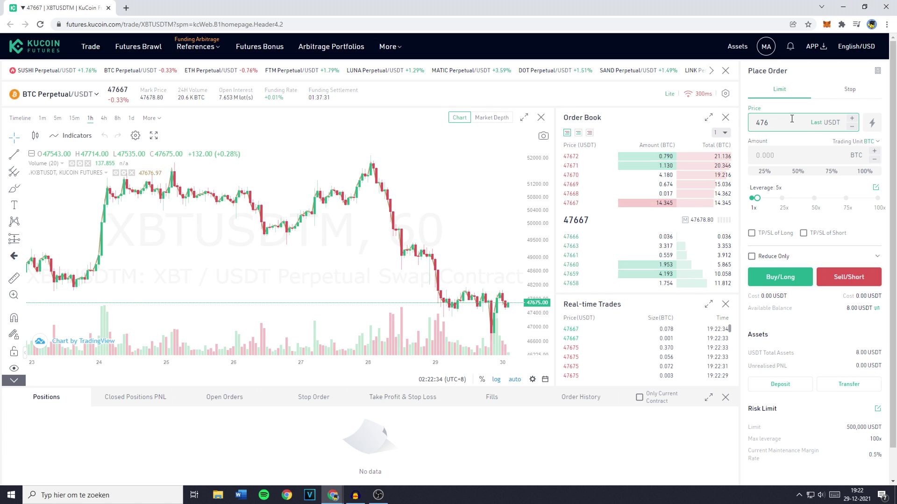
{"action": "type", "text": "50"}
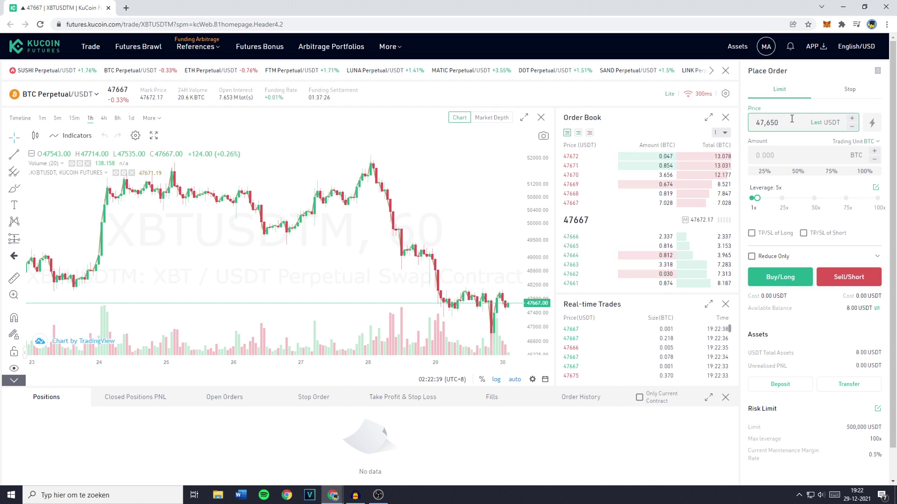
{"action": "left_click", "coordinate": [785, 156]}
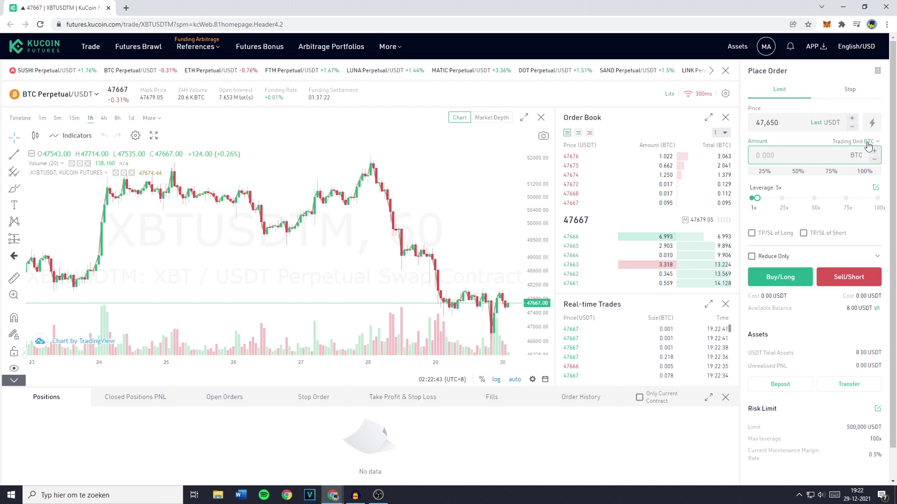
Step: Keep BTC selected as the trading unit for the order amount
{"action": "left_click", "coordinate": [845, 142]}
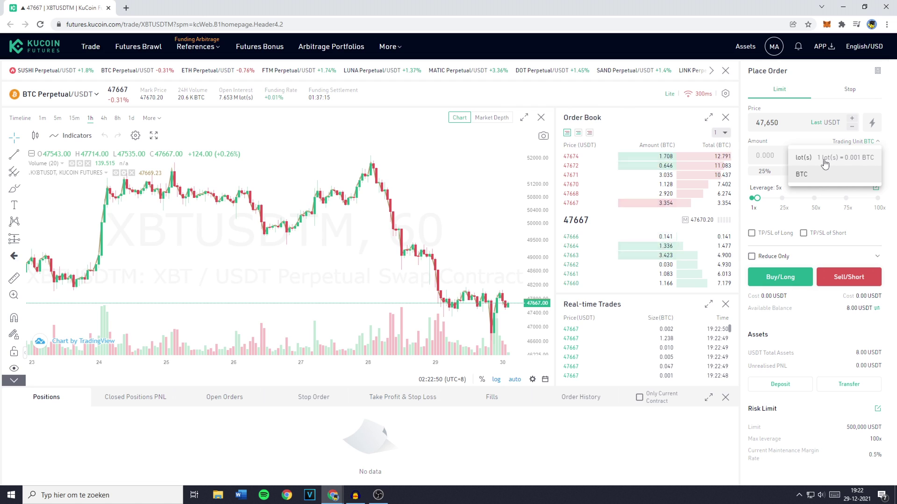
{"action": "left_click", "coordinate": [764, 171]}
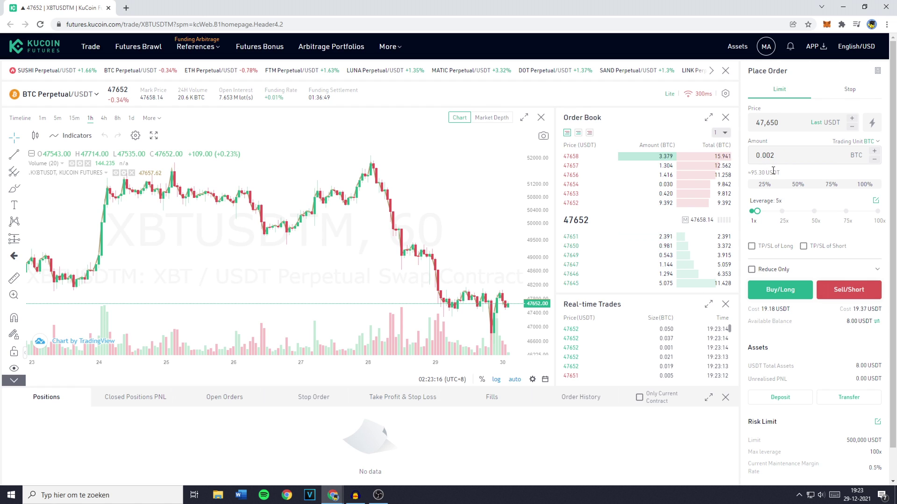
{"action": "mouse_move", "coordinate": [753, 213]}
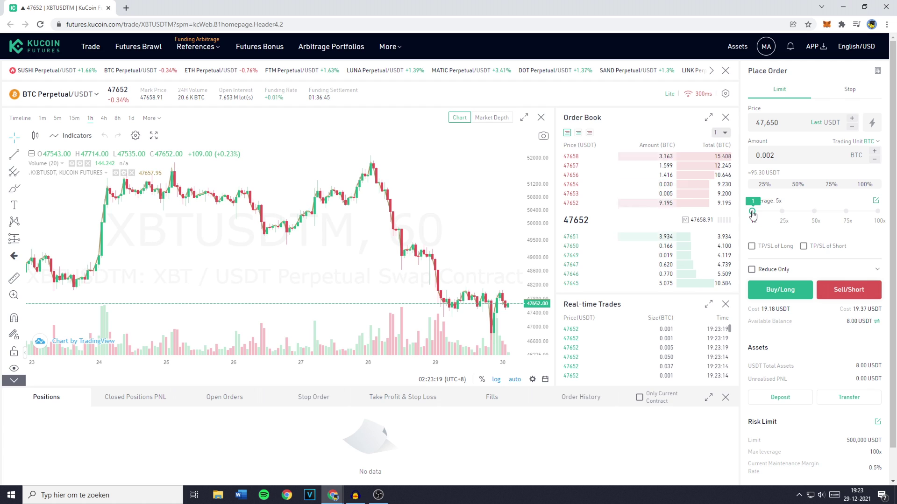
{"action": "left_click_drag", "start_coordinate": [757, 214], "coordinate": [883, 216]}
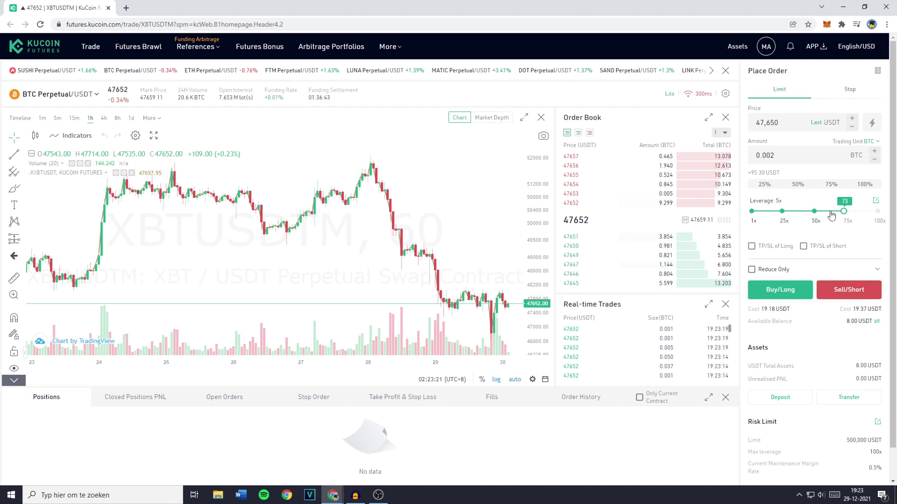
{"action": "left_click", "coordinate": [862, 223]}
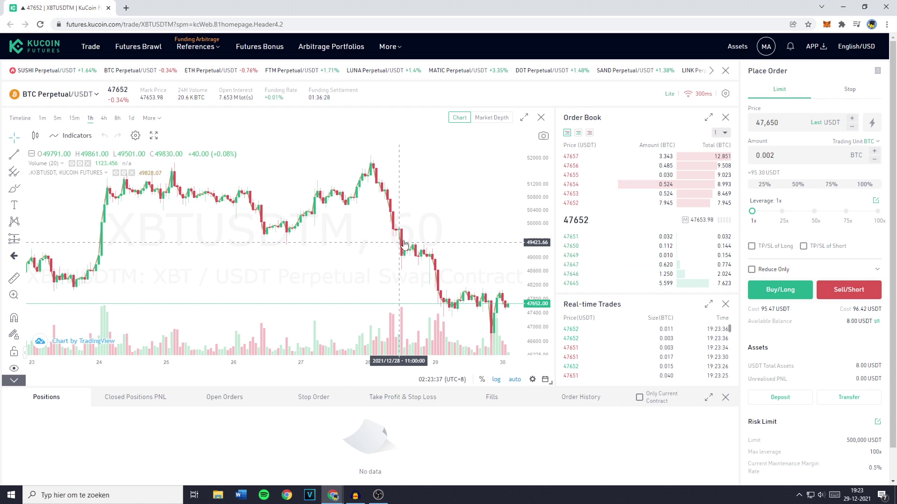
{"action": "left_click", "coordinate": [757, 212]}
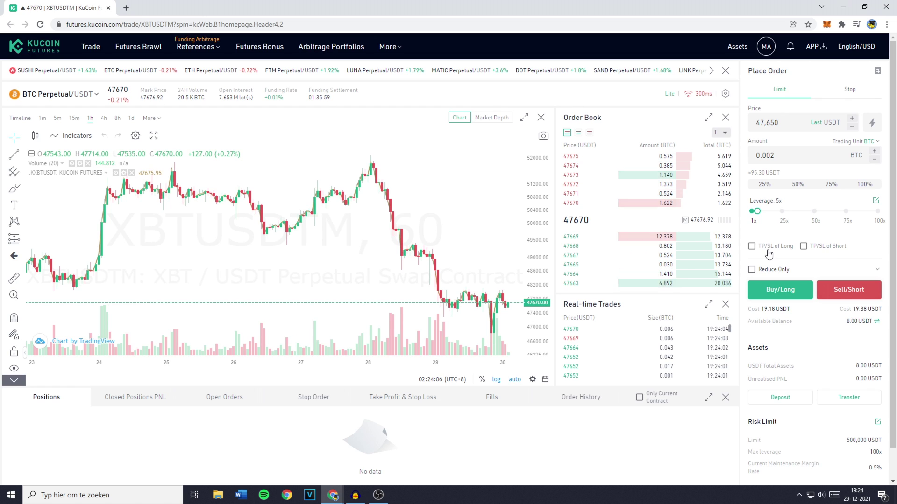
Step: Enable TP/SL, entering take-profit 47900 and stop-loss 47500, and expand the Hidden/Post Only/IOC options
{"action": "left_click", "coordinate": [804, 252]}
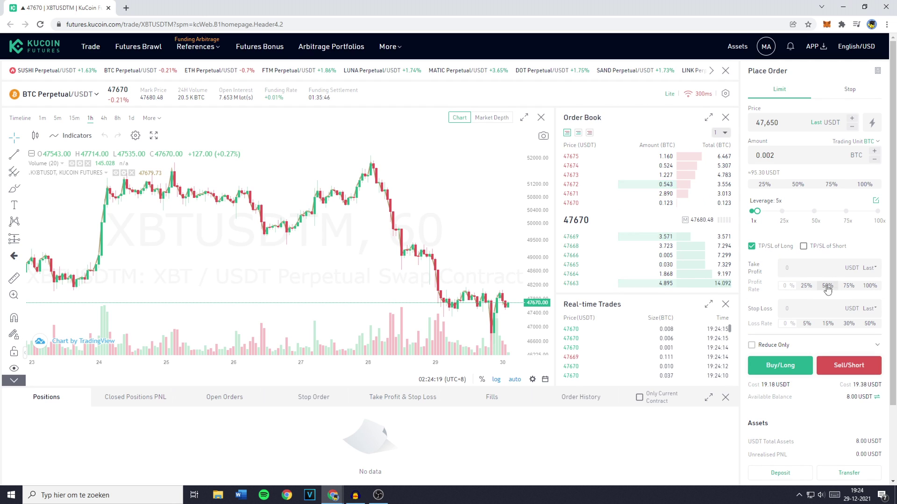
{"action": "left_click", "coordinate": [846, 270]}
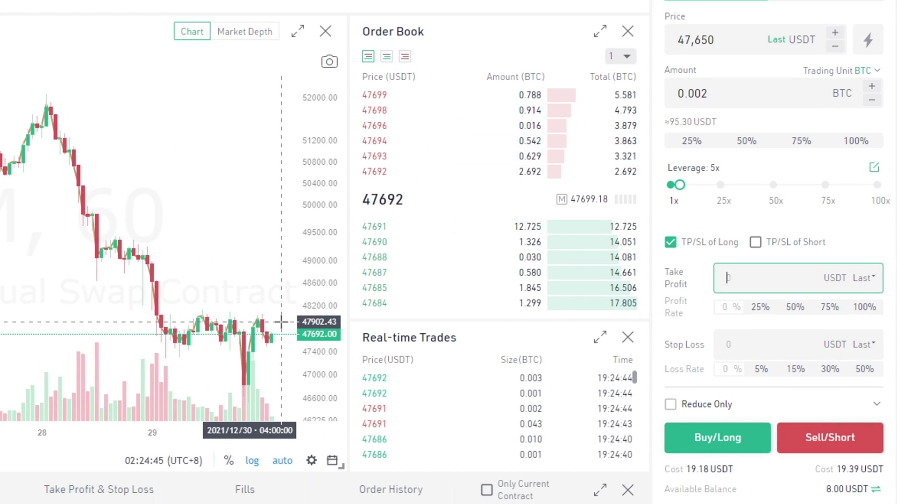
{"action": "left_click", "coordinate": [767, 287]}
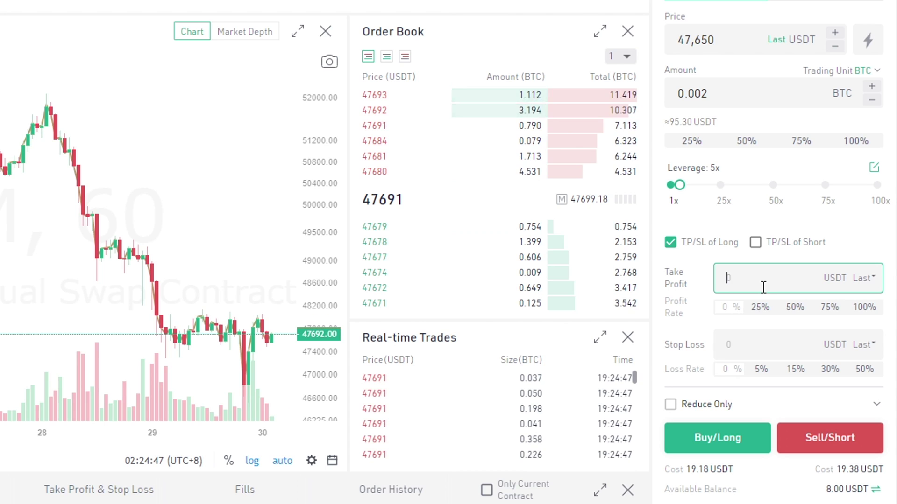
{"action": "type", "text": "47900"}
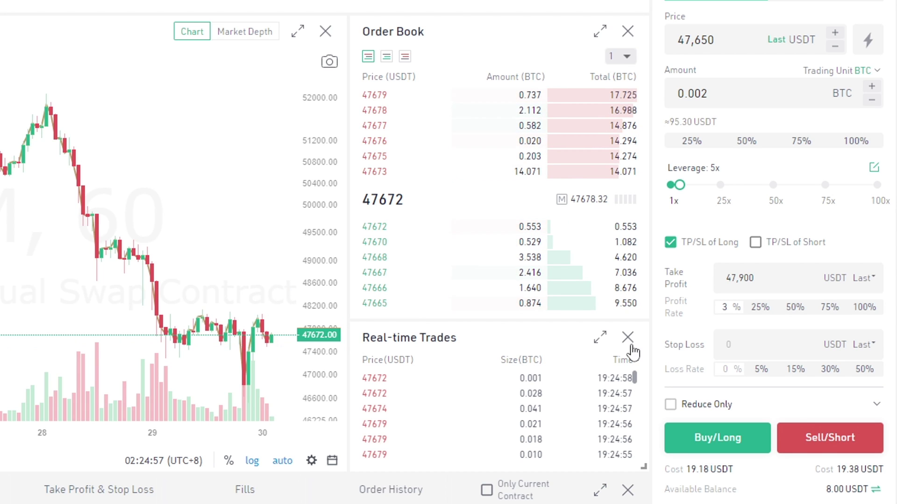
{"action": "left_click", "coordinate": [753, 344]}
{"action": "type", "text": "47500"}
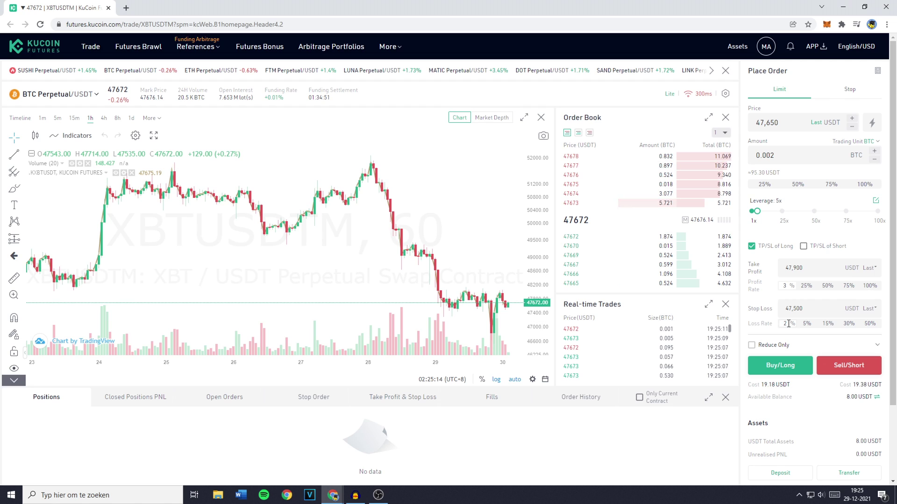
{"action": "left_click", "coordinate": [877, 345]}
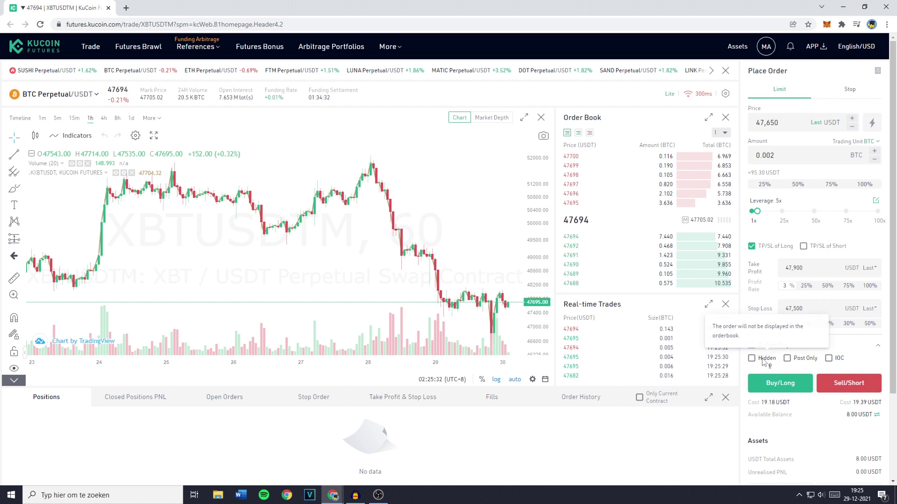
{"action": "mouse_move", "coordinate": [837, 363]}
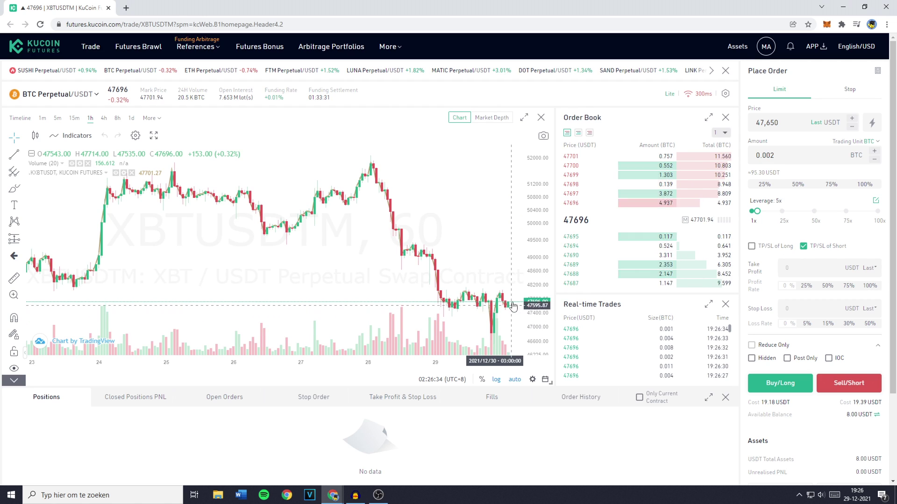
Step: Move take-profit/stop-loss to the long side with TP/SL of Long
{"action": "left_click", "coordinate": [757, 246]}
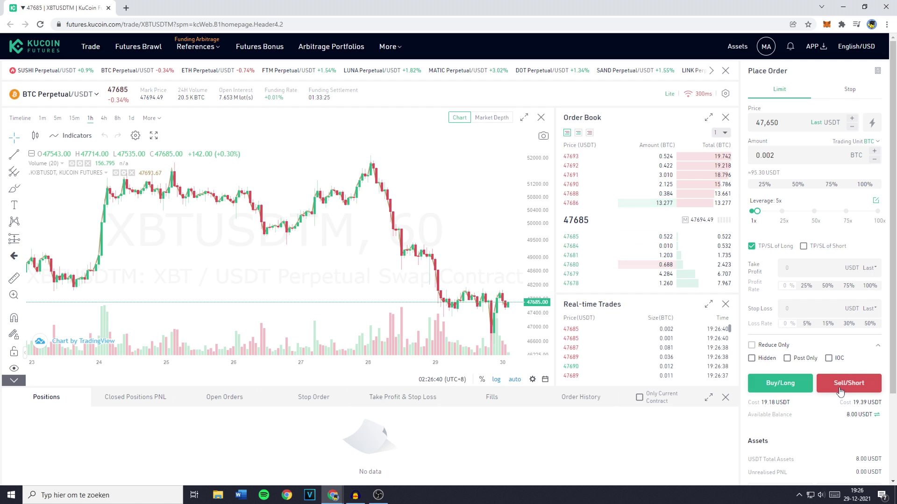
{"action": "mouse_move", "coordinate": [794, 417]}
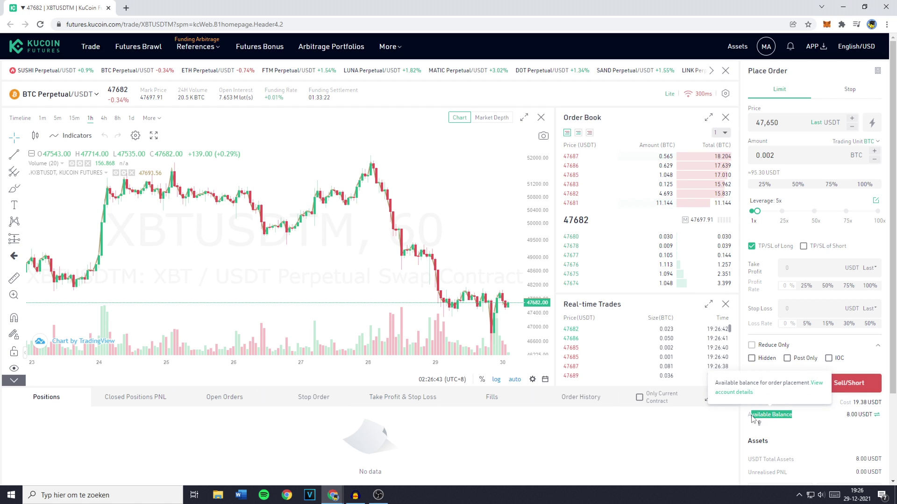
Step: Transfer 100 USDT from the Trading Account to the Futures Account
{"action": "left_click", "coordinate": [875, 417]}
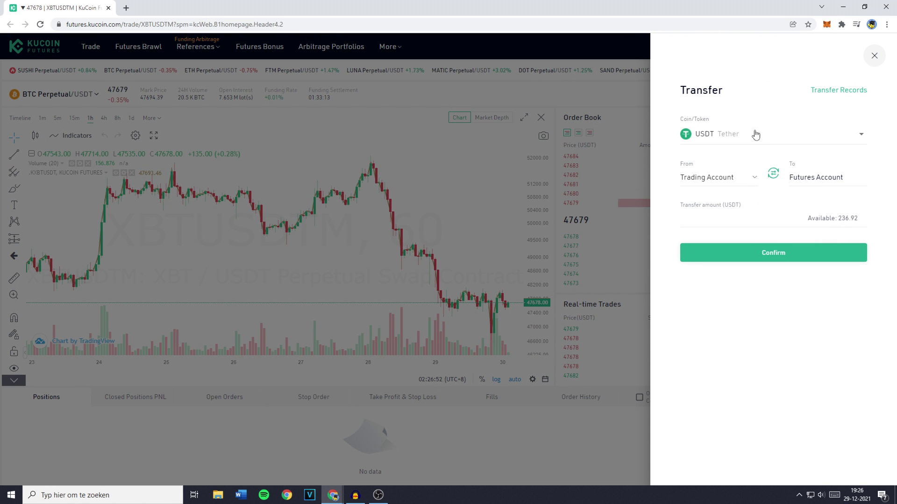
{"action": "left_click", "coordinate": [737, 136]}
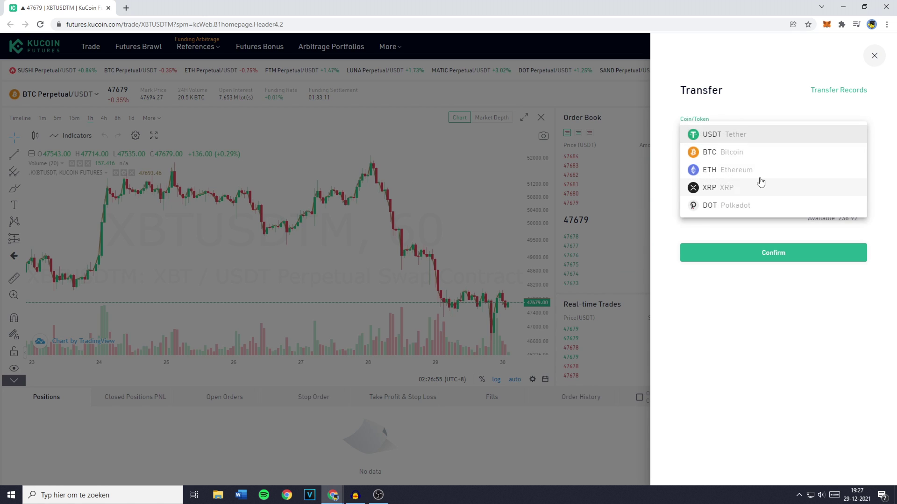
{"action": "left_click", "coordinate": [698, 204]}
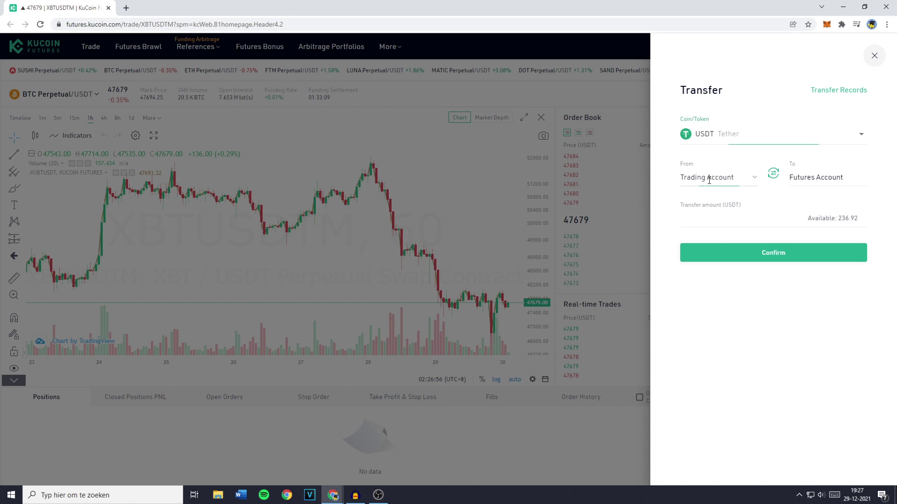
{"action": "left_click", "coordinate": [715, 177]}
{"action": "left_click", "coordinate": [730, 220]}
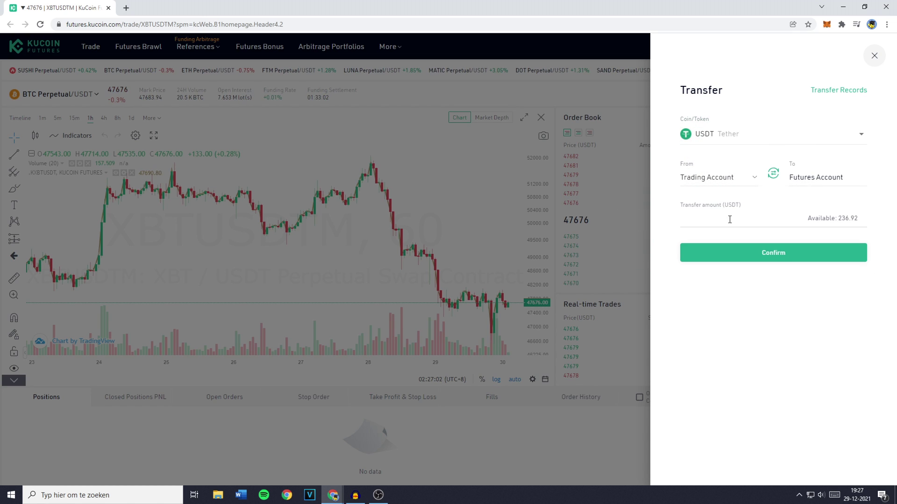
{"action": "type", "text": "100"}
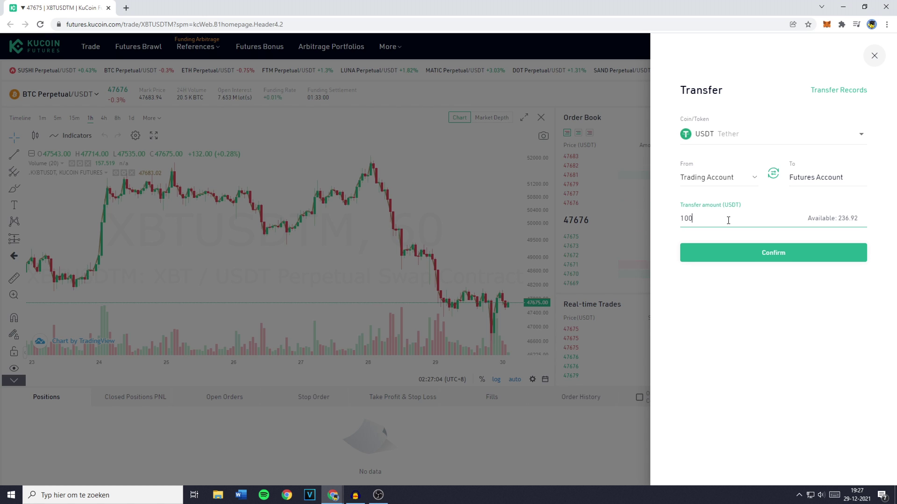
{"action": "left_click", "coordinate": [782, 254]}
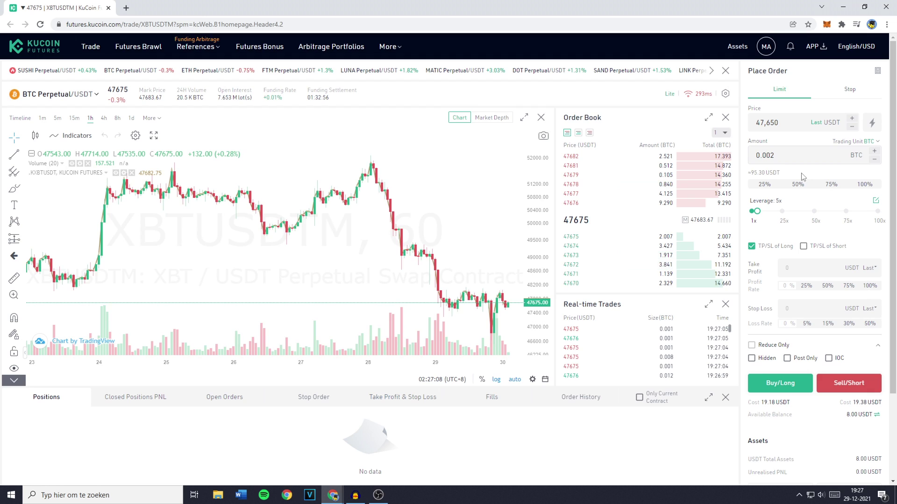
Step: Tick TP/SL of Long and switch the order form to the Stop order type
{"action": "left_click", "coordinate": [751, 245]}
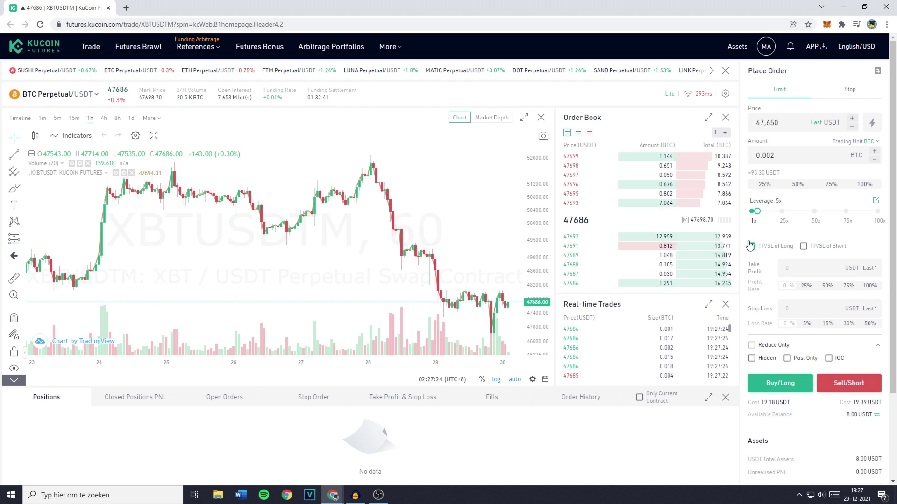
{"action": "left_click", "coordinate": [840, 88]}
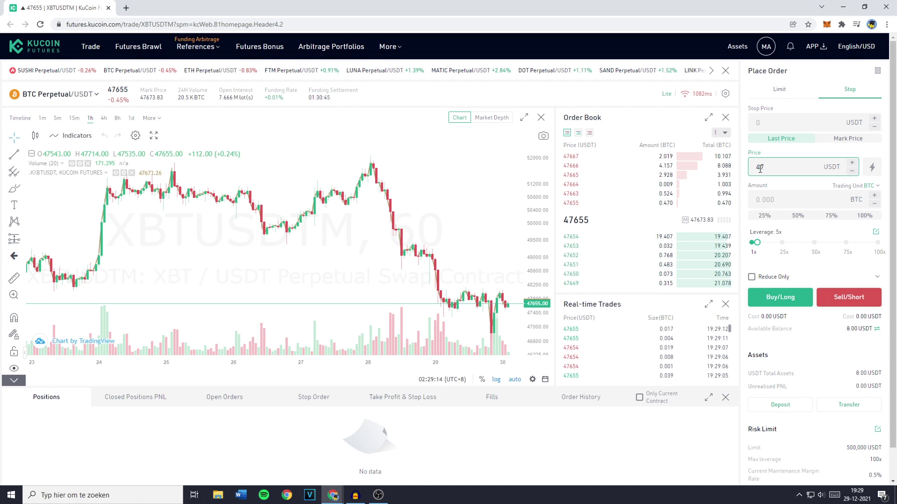
Step: Set the stop order's limit price to 47,370 and its stop price to 47,380 USDT
{"action": "type", "text": "7,370"}
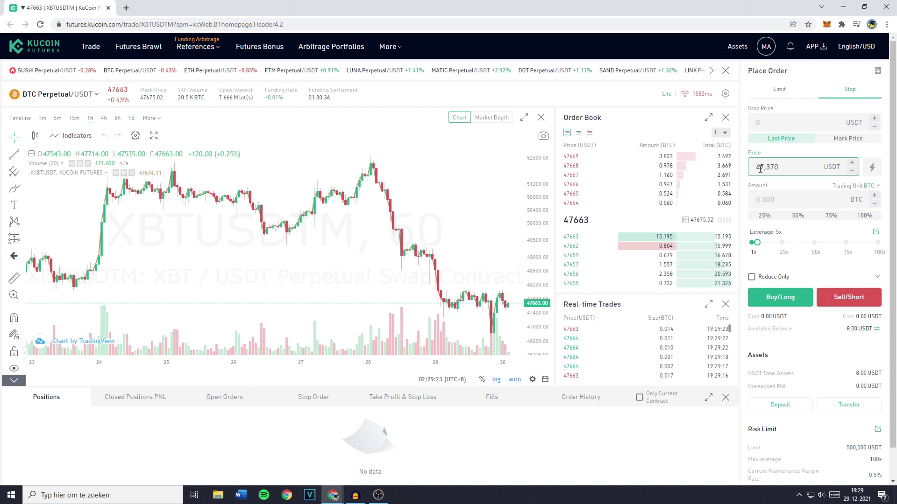
{"action": "left_click", "coordinate": [772, 119]}
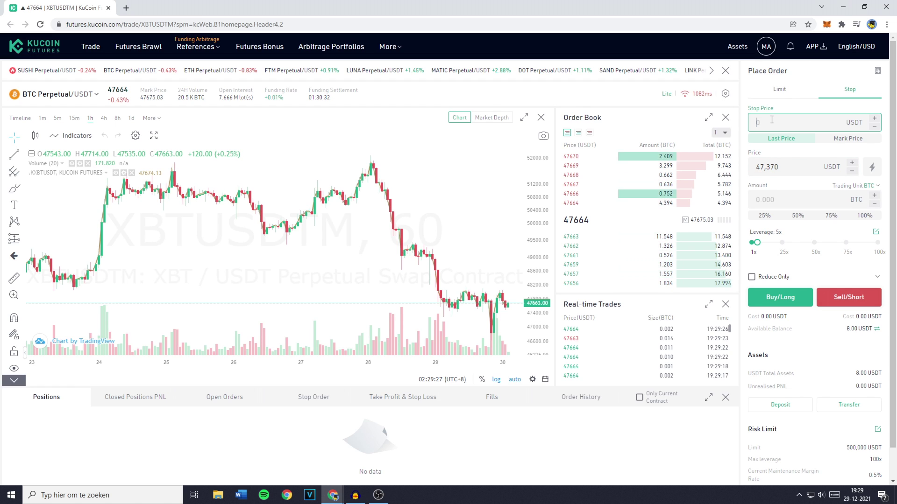
{"action": "type", "text": "47,380"}
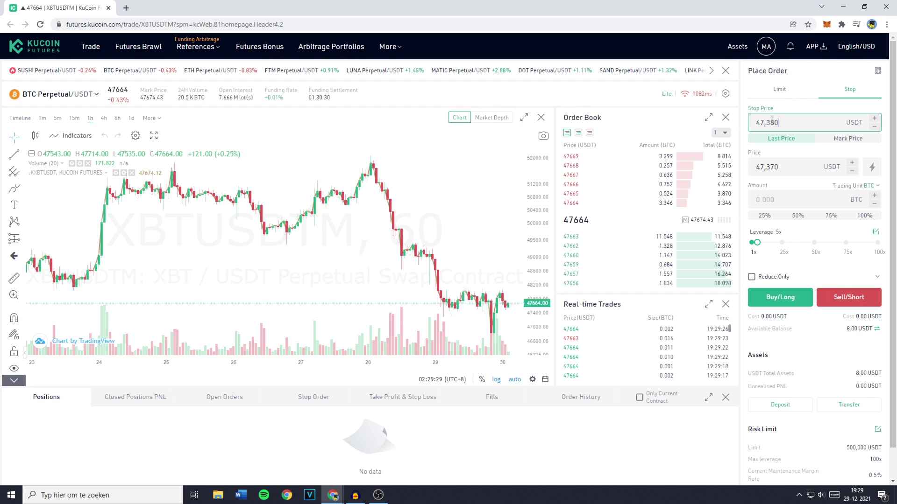
{"action": "left_click", "coordinate": [785, 116]}
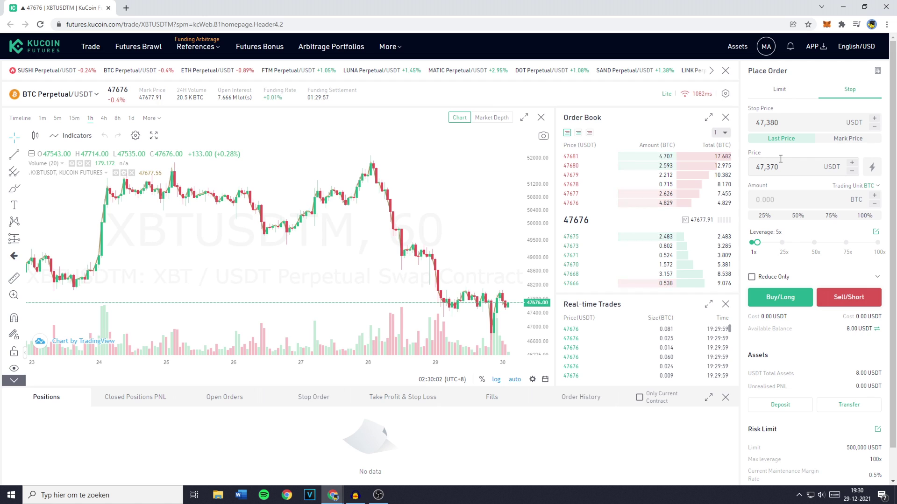
Step: Enter a 0.001 BTC amount and set the leverage to 2x
{"action": "left_click", "coordinate": [779, 200]}
{"action": "type", "text": "0.001"}
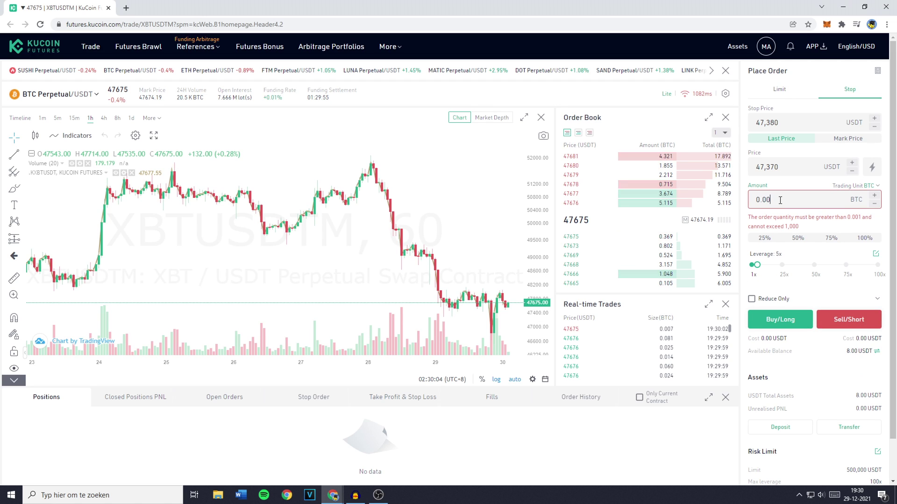
{"action": "left_click", "coordinate": [757, 255]}
{"action": "mouse_move", "coordinate": [752, 261]}
{"action": "left_mouse_down"}
{"action": "mouse_move", "coordinate": [879, 262]}
{"action": "mouse_move", "coordinate": [754, 261]}
{"action": "left_mouse_up"}
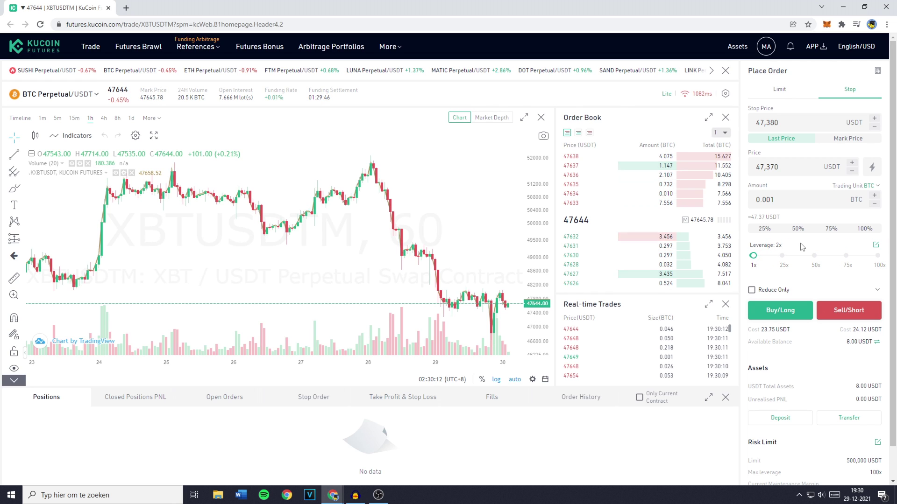
Step: Expand the advanced options beside Reduce Only and check the Hidden, Post Only and IOC tooltips, leaving all unticked
{"action": "left_click", "coordinate": [877, 291]}
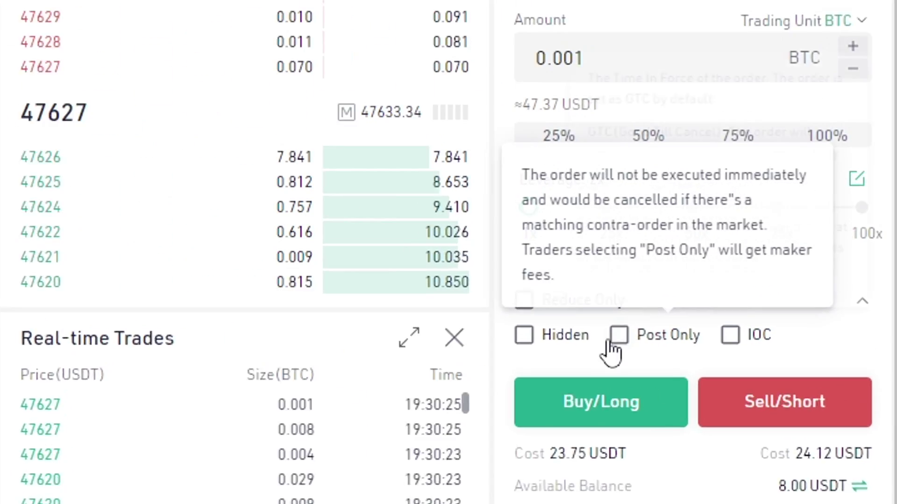
{"action": "mouse_move", "coordinate": [762, 307]}
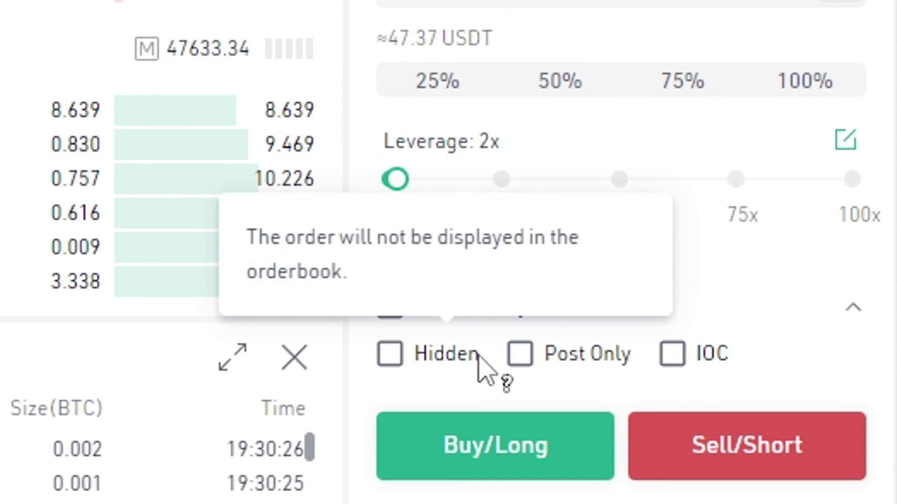
{"action": "mouse_move", "coordinate": [687, 359]}
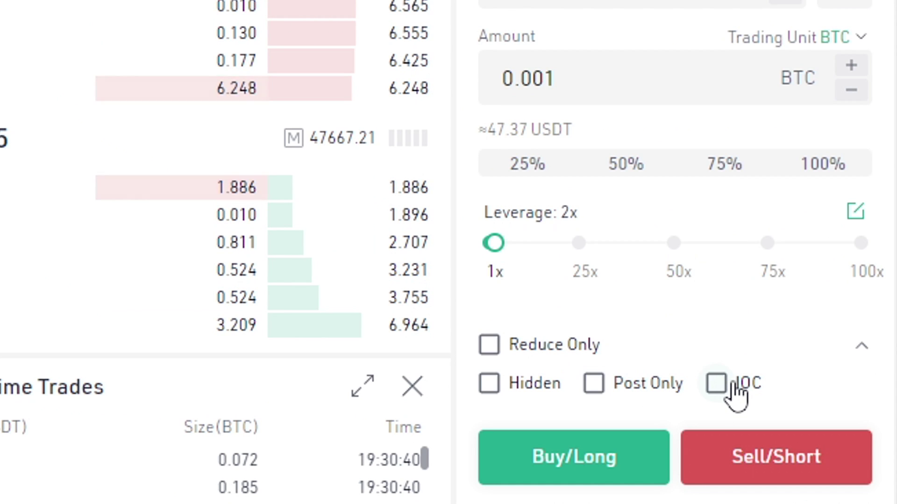
{"action": "mouse_move", "coordinate": [741, 390]}
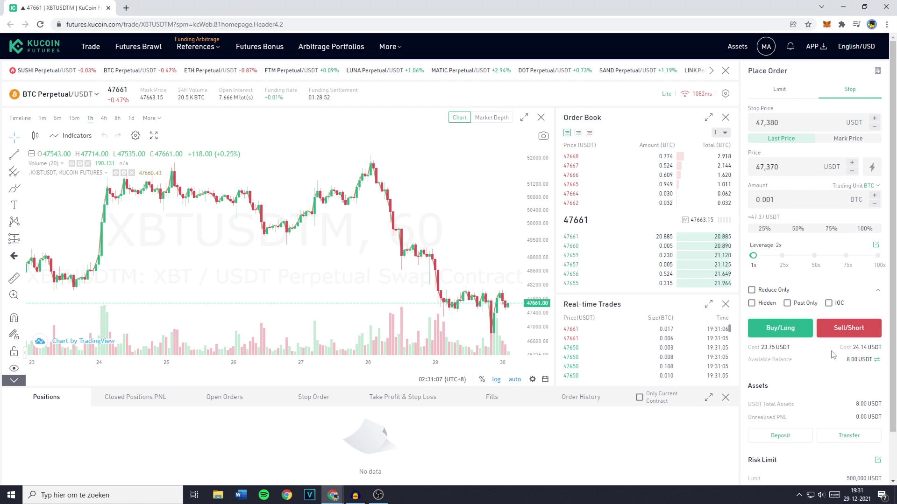
{"action": "mouse_move", "coordinate": [768, 350]}
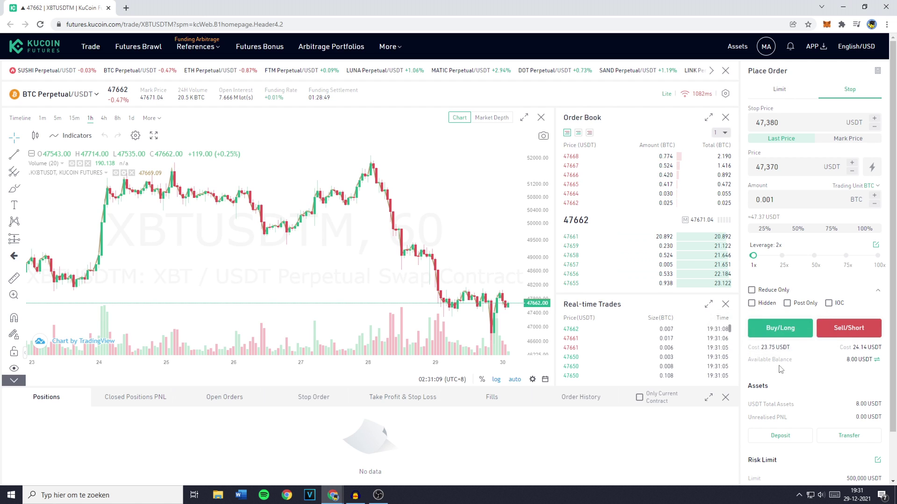